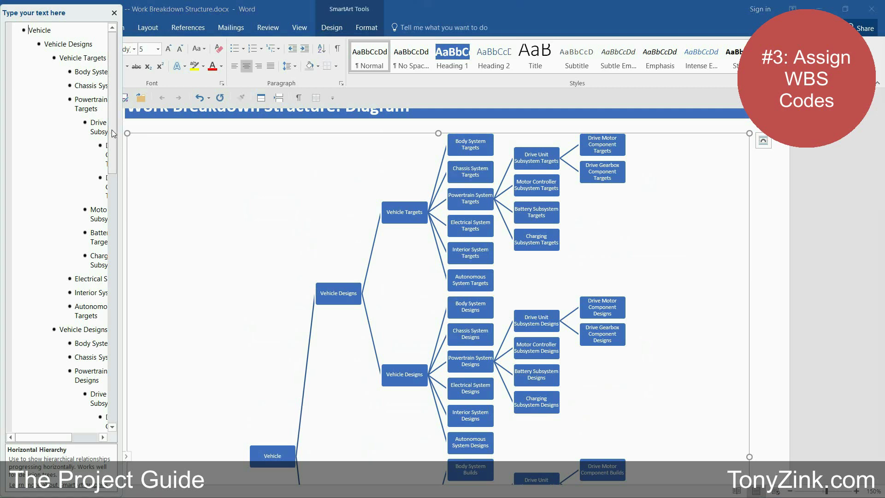
In the diagram, code 1 Vehicle, 1.1 Vehicle Designs, 1.1.1 Vehicle Targets, and system targets 1.1.1.1–1.1.1.3.
left_click(30, 30)
type("1")
key("Down")
type("1.1")
key("Down")
type("1.1.1")
key("Down")
type("1.1.1.1")
key("Down")
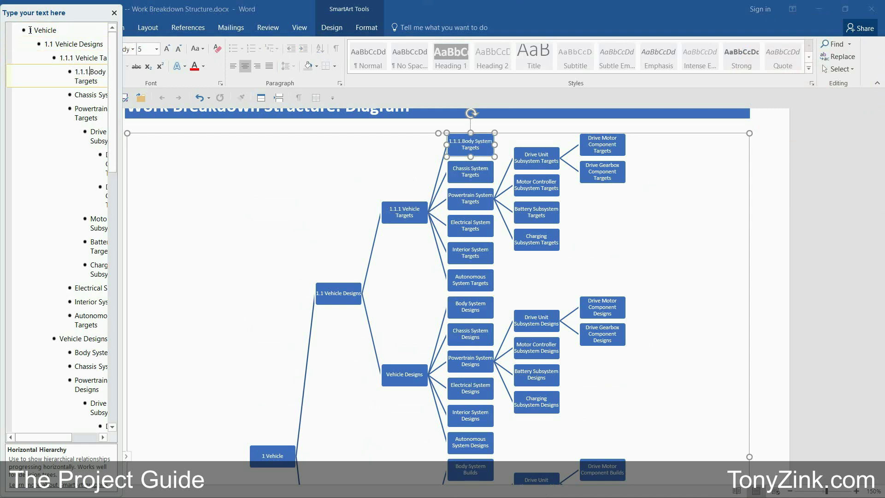
type("1.1.1.2")
key("Down")
type("1.1.1.3")
Code the powertrain subsystems 1.1.1.3.1–1.1.1.3.4, with Drive Motor 1.1.1.3.1.1 and Drive Gearbox 1.1.1.3.1.2.
key("Down")
type("1.1.1.3.1")
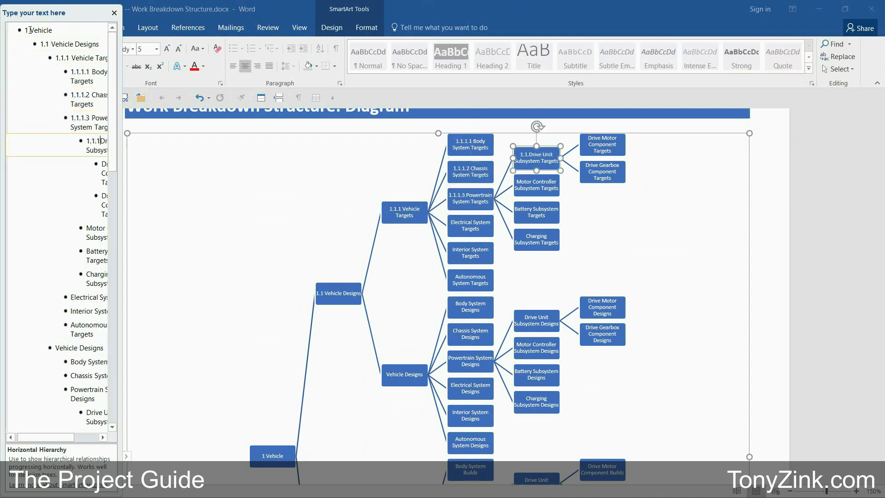
key("Down")
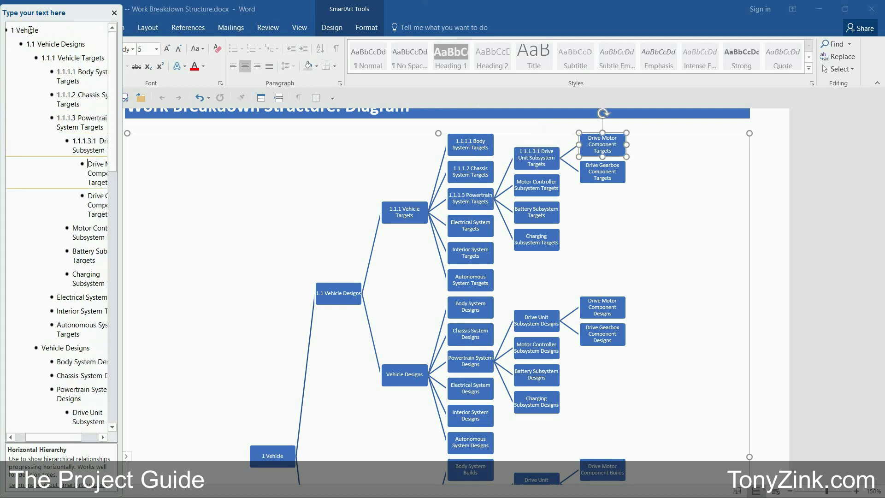
type("1.1.1.3.1.1")
key("Down")
type("1.1.1.3.1.2")
key("Down")
type("1.1.1.3.2")
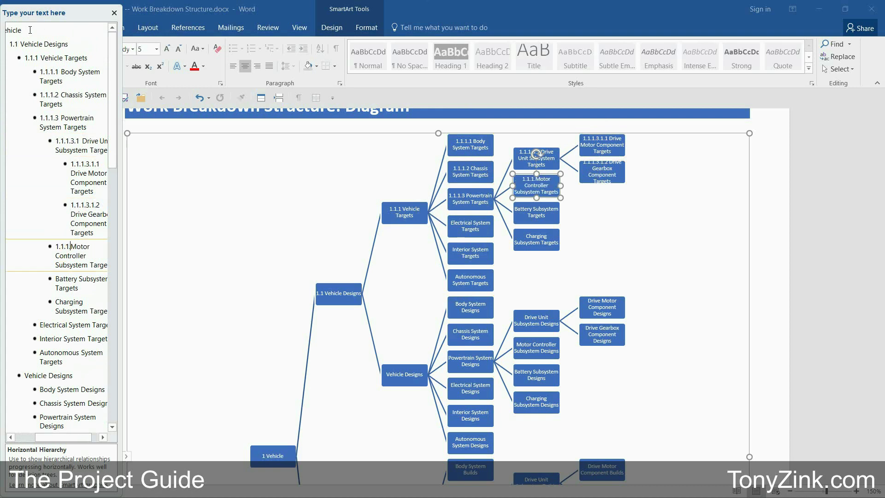
key("Down")
type("1.1.1.3.3")
key("Down")
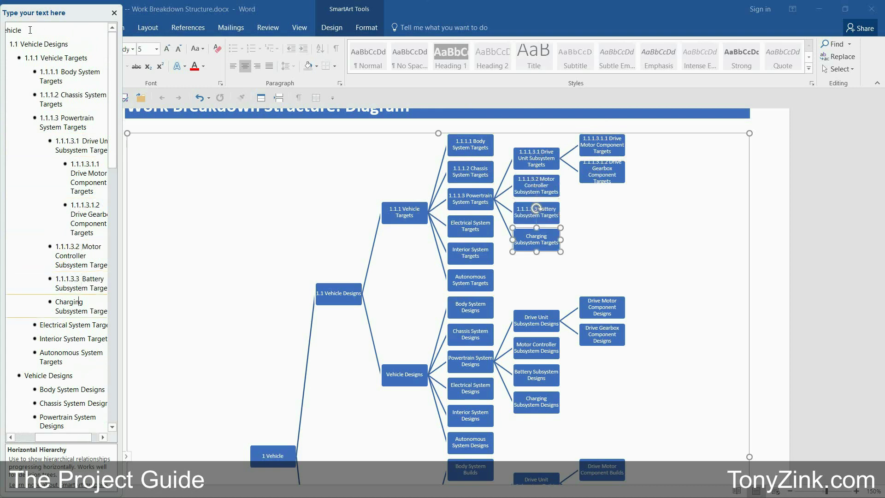
type("1.1.1.3.4")
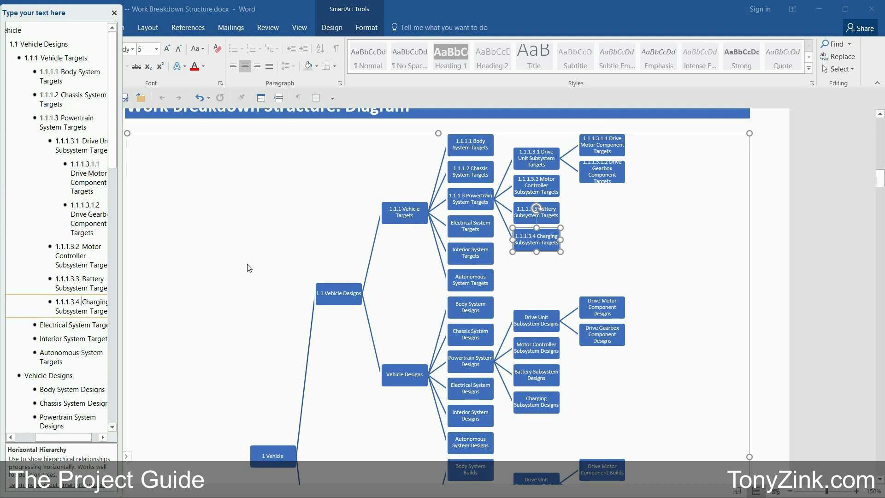
scroll(247, 266, "down", 10)
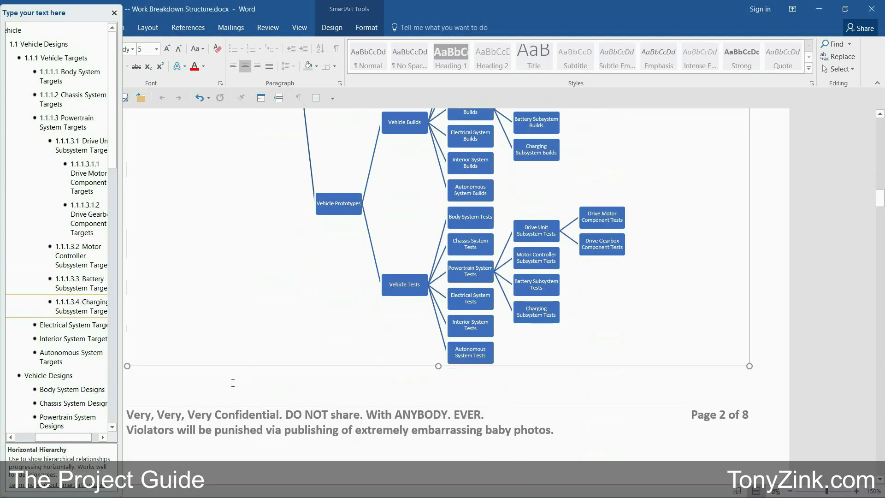
Leave the diagram and scroll to the bulleted WBS outline.
left_click(232, 383)
scroll(230, 382, "down", 15)
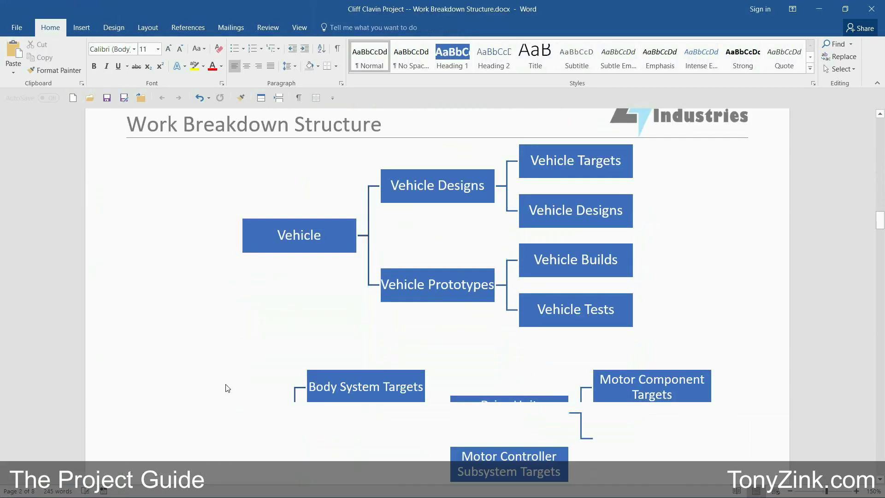
scroll(226, 384, "down", 20)
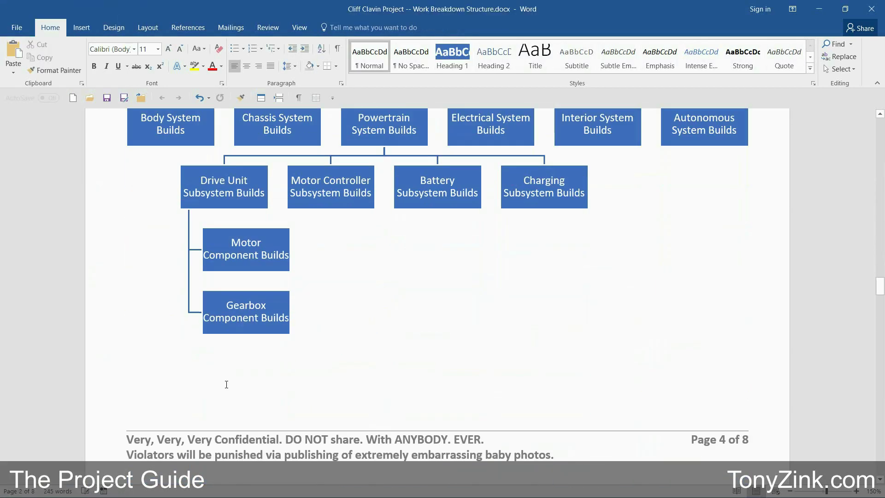
scroll(226, 387, "down", 20)
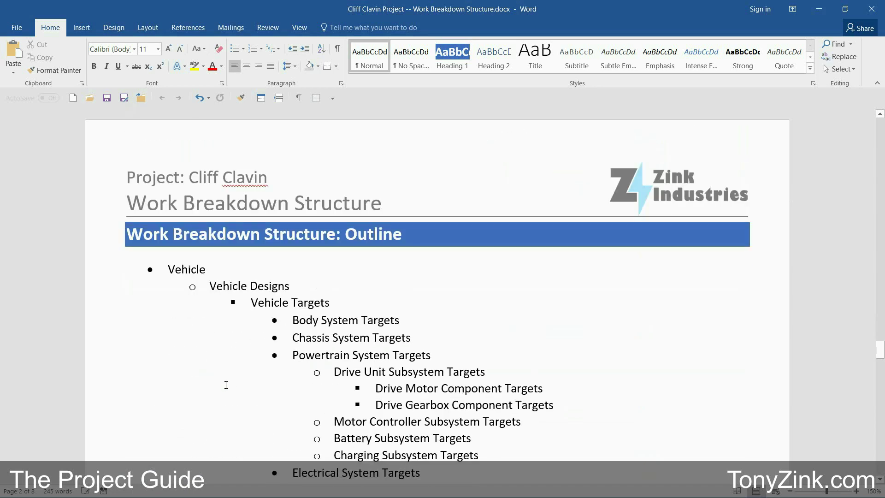
scroll(196, 189, "up", 1)
Prefix the outline's first lines with codes 1, 1.1, 1.1.1, 1.1.1.1, 1.1.1.2, 1.1.1.3 and 1.1.1.3.1.
left_click(167, 147)
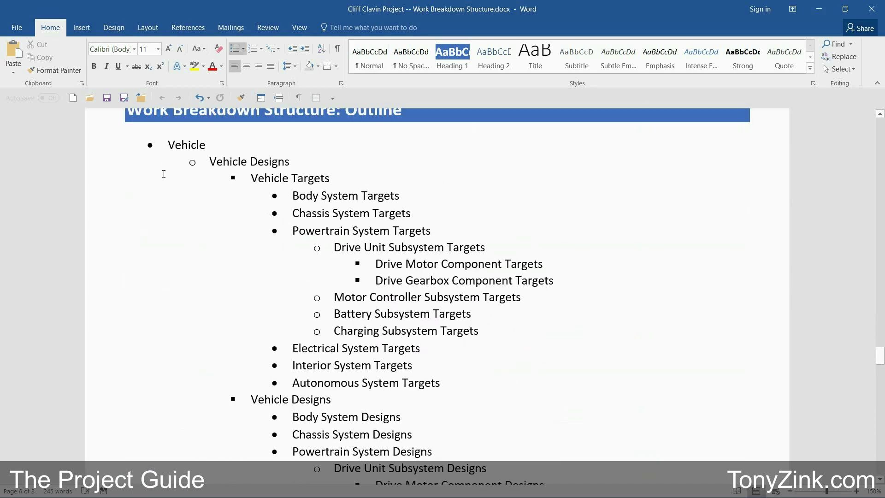
type("1")
key("Down")
type("1.1")
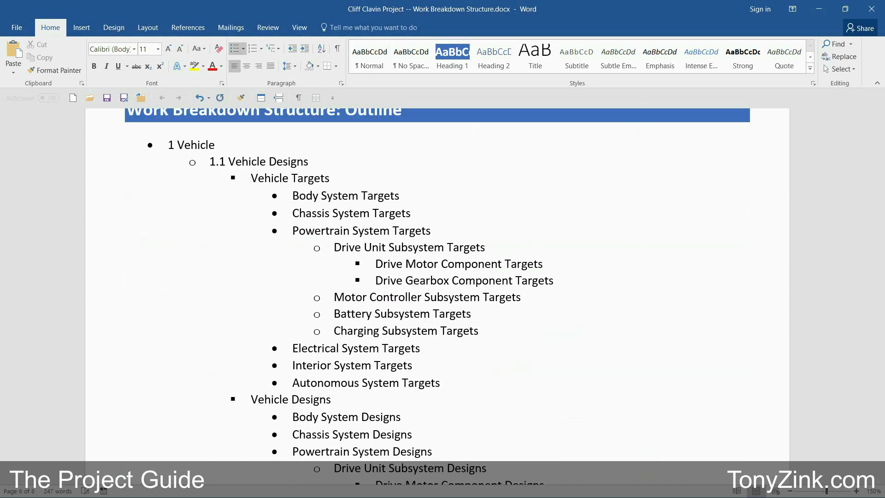
key("Down")
type("1.1.1")
key("Down")
type("1.1.1.1")
key("Down")
type("1.1.1.2")
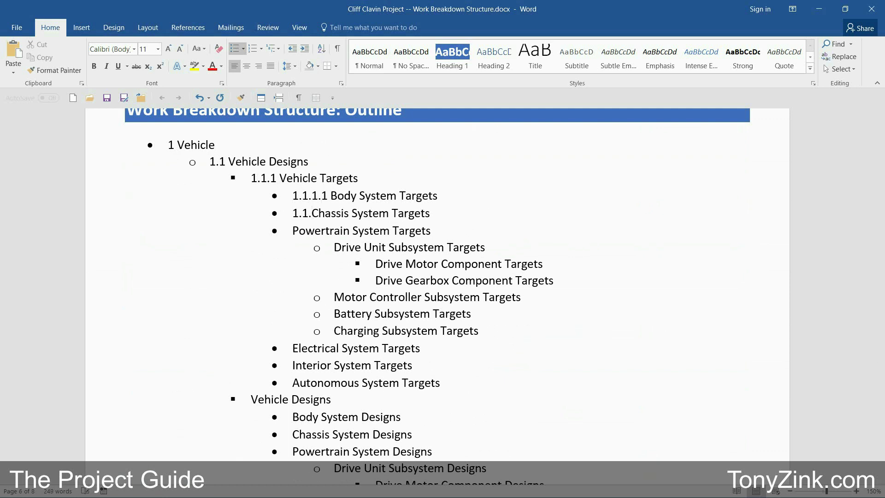
key("Down")
type("1.1.1.3 ")
type("1.1.1.3.1")
Code the powertrain lines 1.1.1.3.1.1, 1.1.1.3.1.2, 1.1.1.3.2, 1.1.1.3.3 and 1.1.1.3.4.
key("Down")
type("1.1.1.3.1.1")
key("Down")
key("Home")
type("1.1.1.3.1.2")
key("Down")
key("Home")
type("1.1.1.3.2")
key("Down")
key("Home")
type("1.1.1.3.3 1.1.1.3.4")
Code Electrical 1.1.1.4, Interior 1.1.1.5, Autonomous 1.1.1.6, and Vehicle Designs 1.1.2.
key("Down")
key("Home")
type("1.1.1.4")
key("Down")
key("Home")
type("1.1.1.5")
key("Down")
key("Home")
type("1.1.1.6")
key("Down")
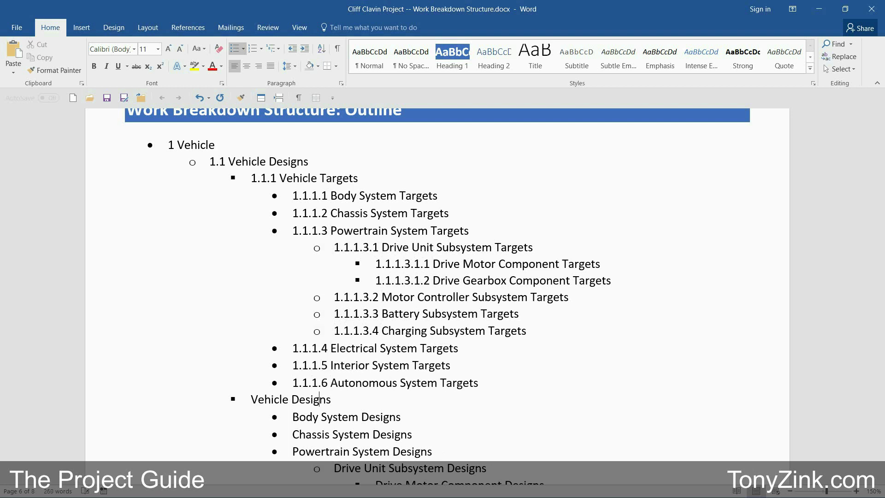
type("1.1.2")
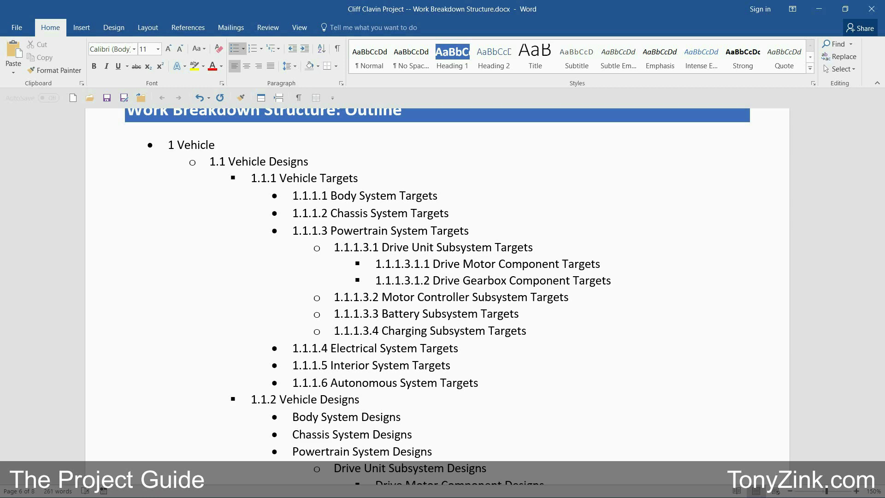
Paste the fully coded outline over the whole list and remove the leftover empty bullet.
left_click_drag(168, 145, 435, 319)
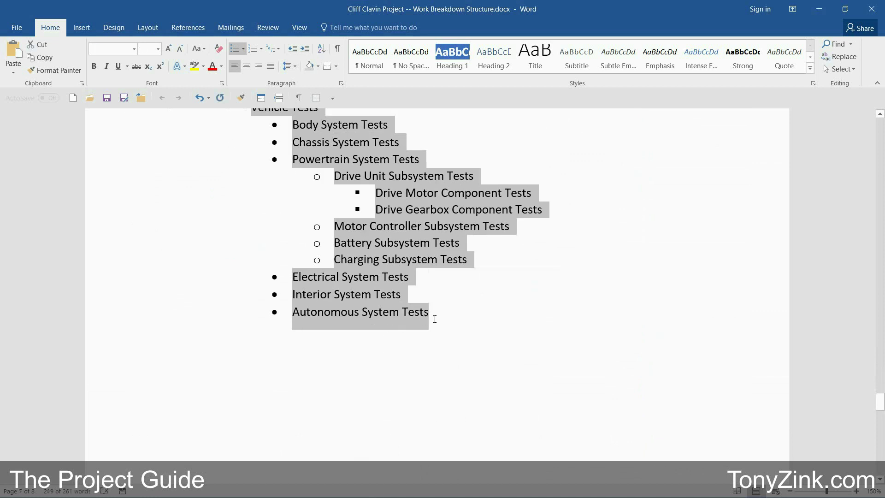
key("ctrl+v")
key("BackSpace")
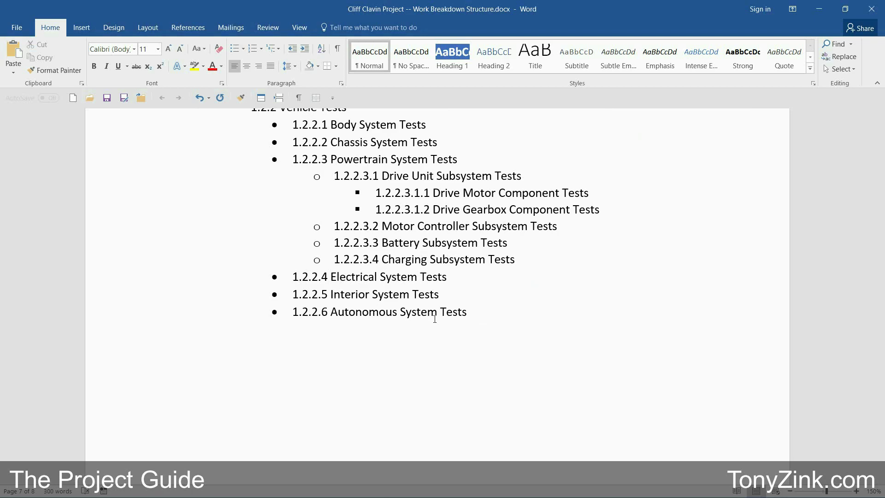
scroll(434, 318, "up", 15)
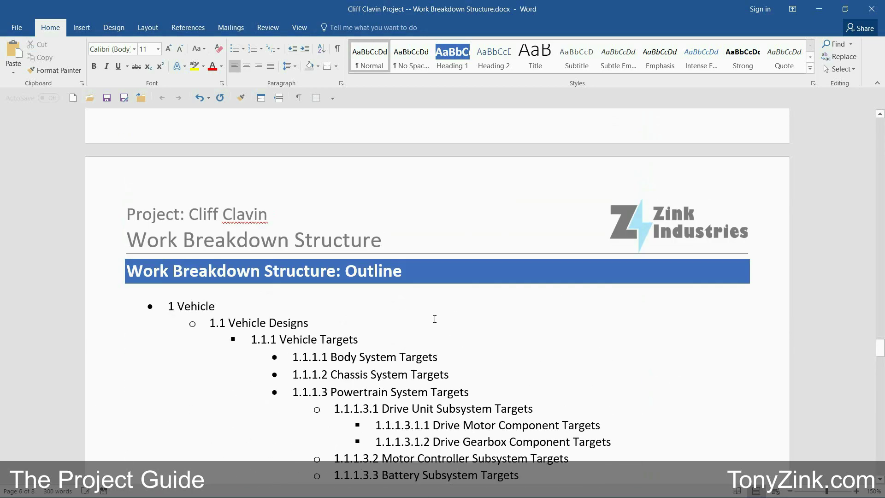
scroll(434, 318, "up", 20)
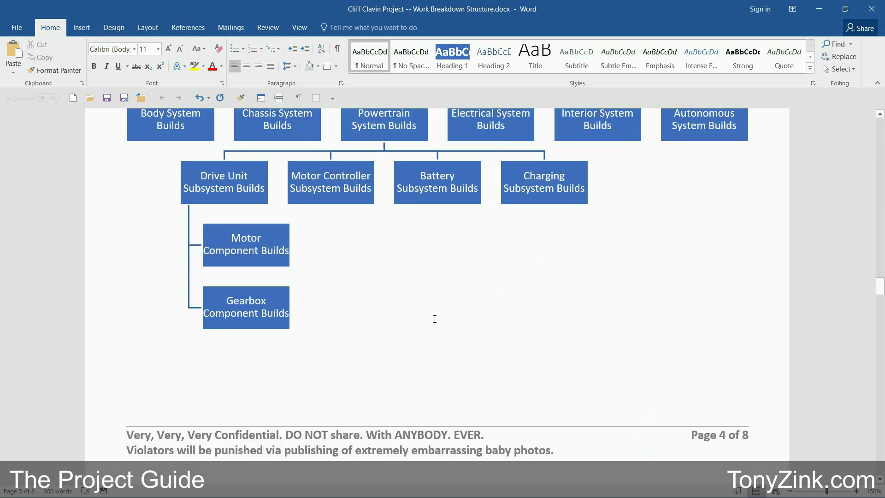
scroll(435, 318, "up", 20)
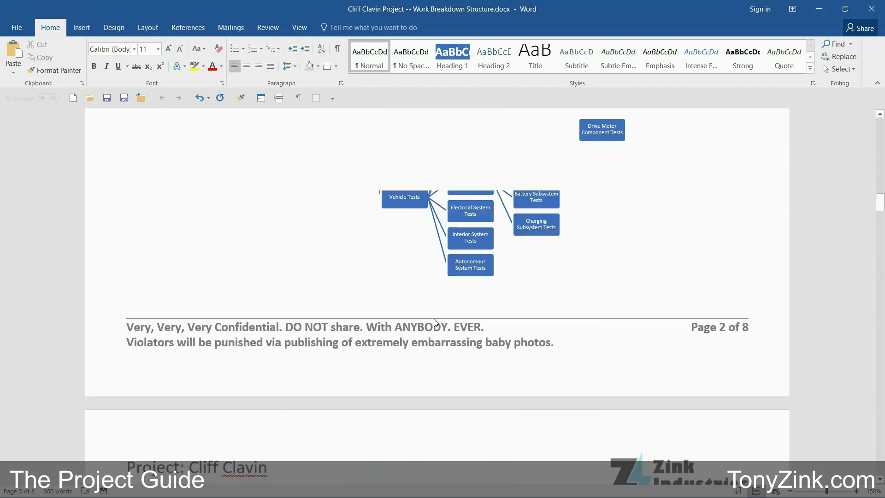
scroll(435, 321, "up", 15)
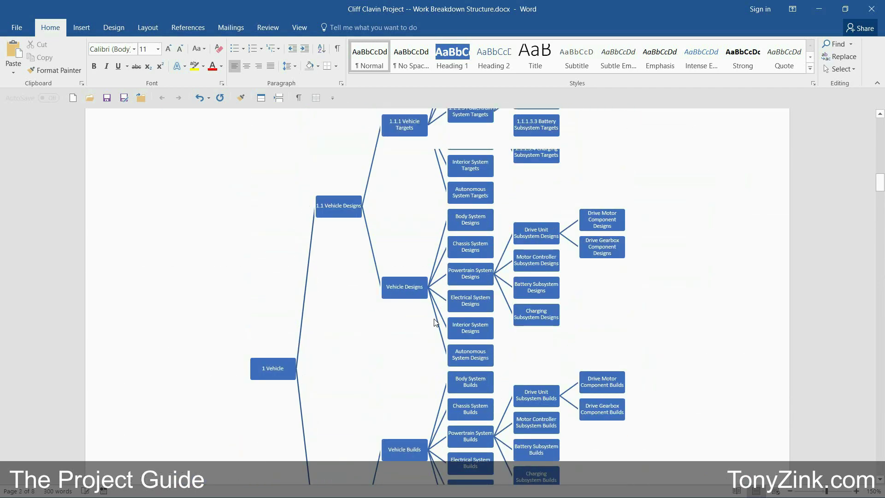
scroll(434, 320, "up", 2)
Replace the diagram's text with the numbered outline so the Designs branch also shows codes.
left_click(289, 338)
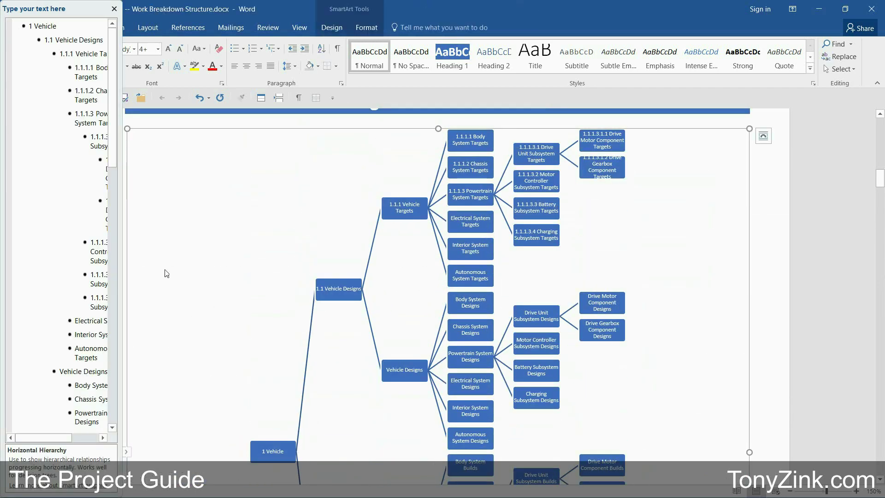
left_click(84, 254)
key("ctrl+a")
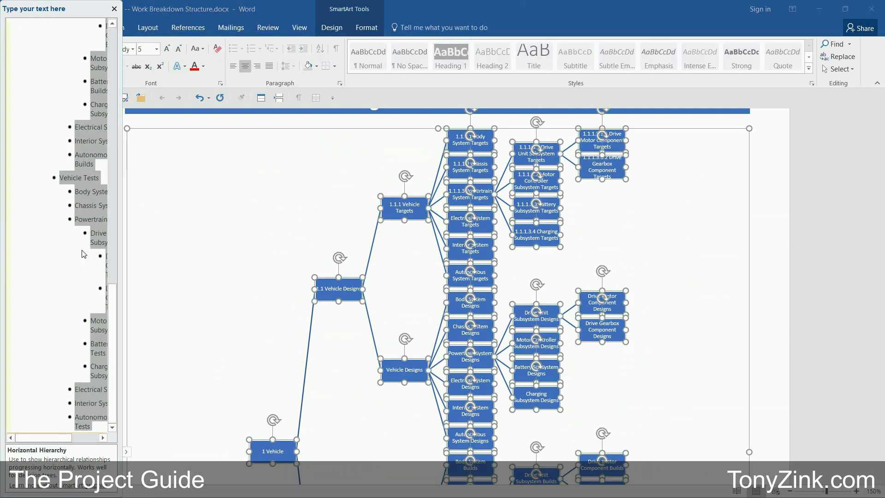
key("Delete")
key("ctrl+z")
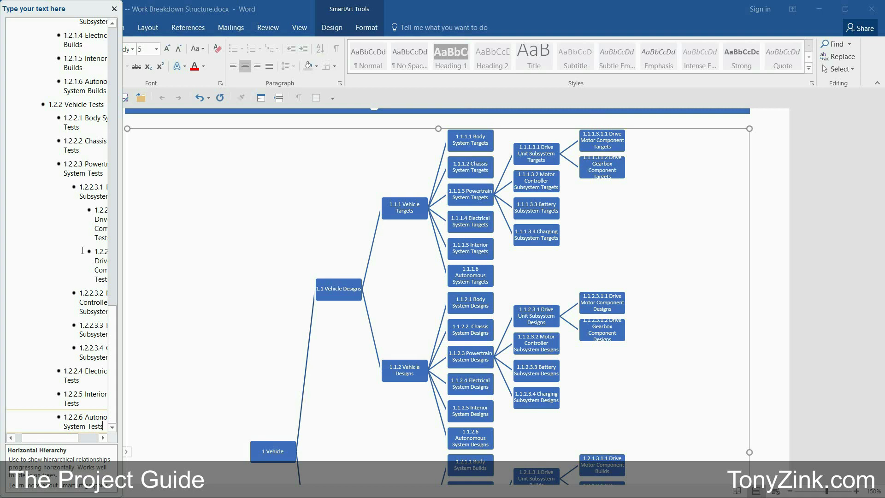
left_click(413, 118)
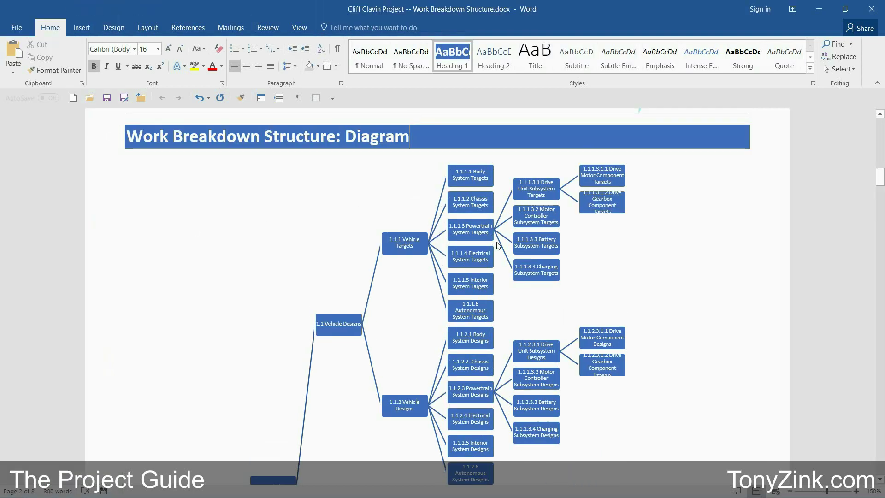
scroll(498, 246, "up", 4, "ctrl")
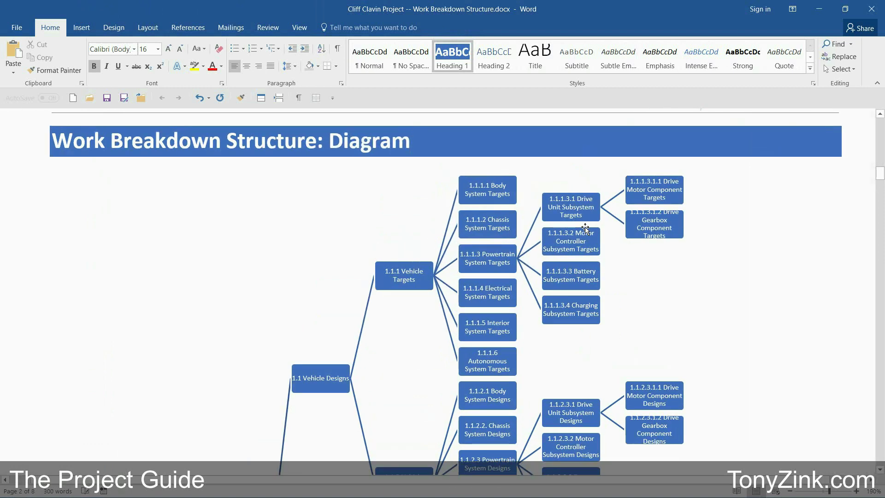
scroll(584, 227, "up", 2, "ctrl")
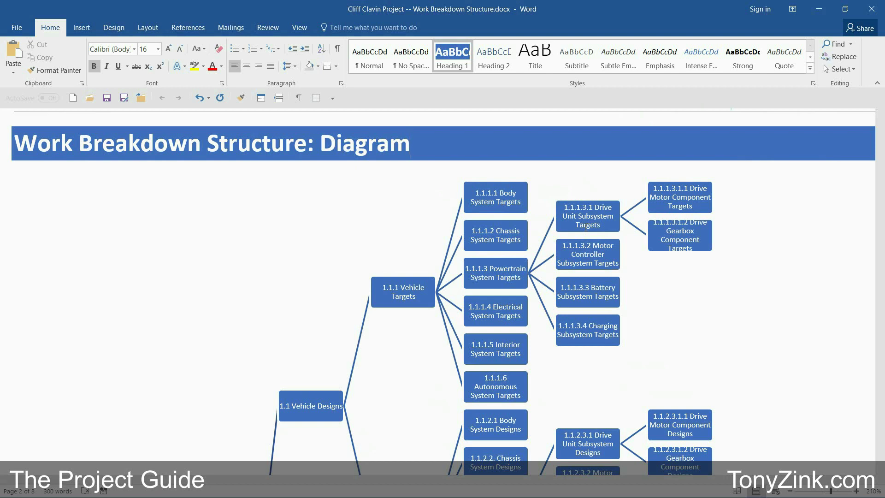
scroll(586, 225, "down", 5, "ctrl")
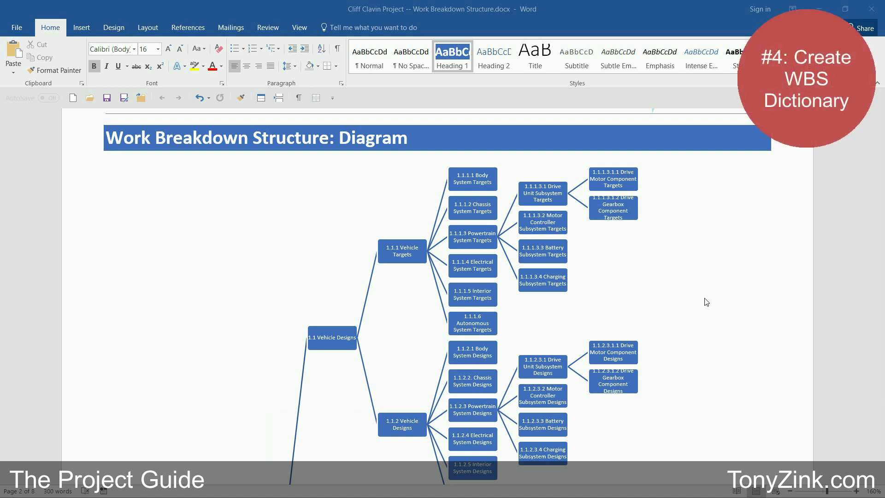
Scroll down past the diagrams and outline to the empty Dictionary table.
scroll(706, 302, "down", 5)
scroll(706, 301, "down", 20)
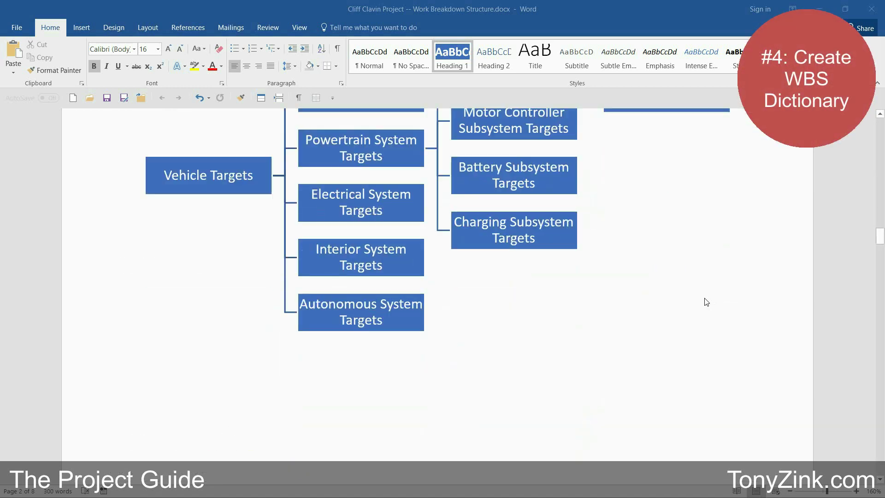
scroll(706, 302, "down", 20)
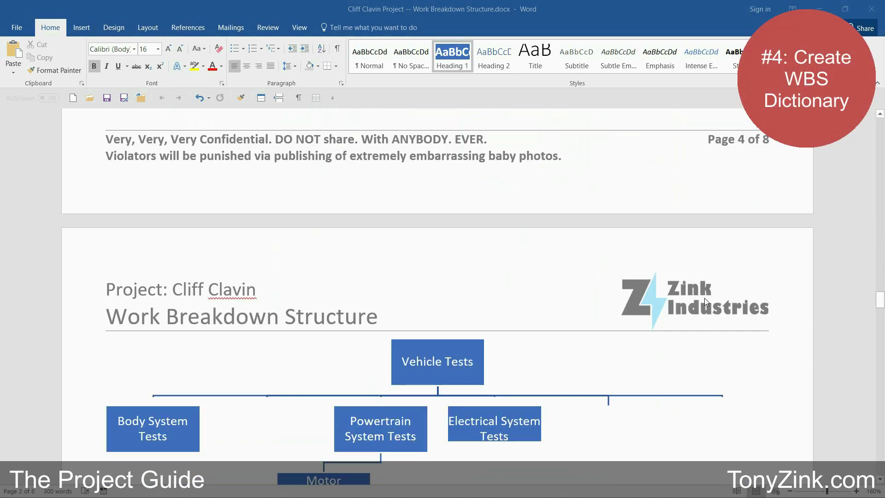
scroll(706, 302, "down", 20)
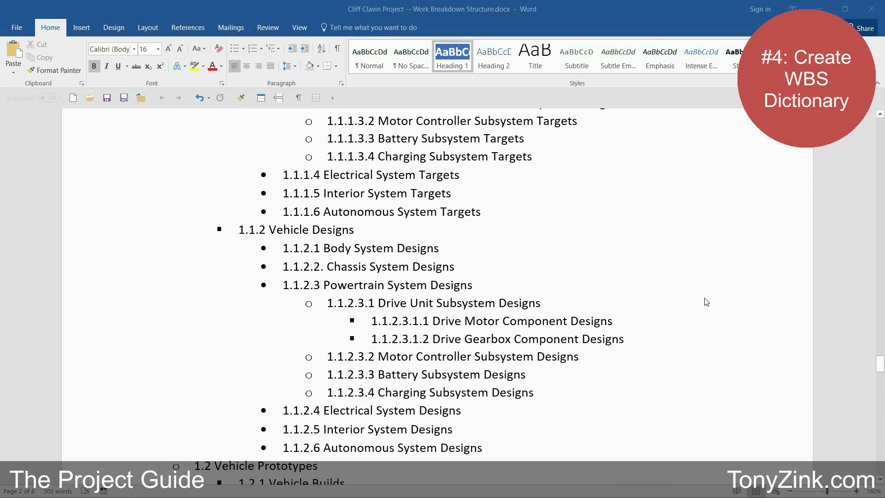
scroll(706, 301, "down", 20)
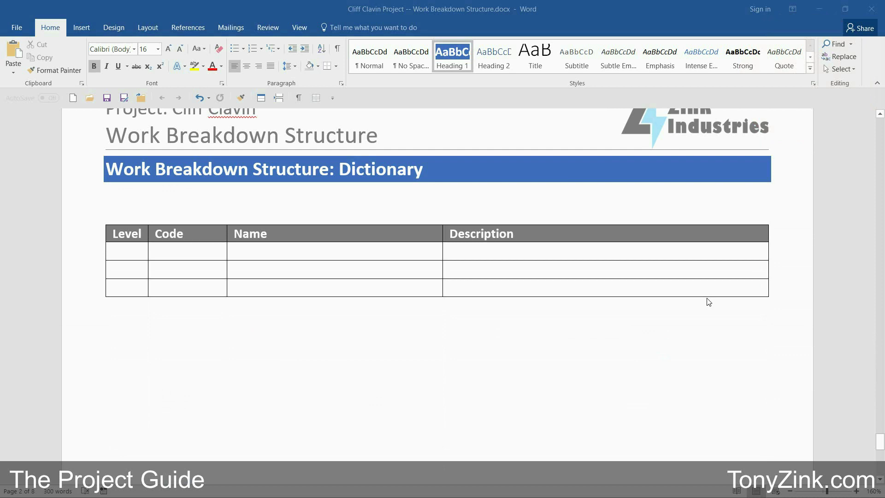
Highlight the Level, Code, Name and Description headings in turn, then show the View ribbon.
double_click(124, 233)
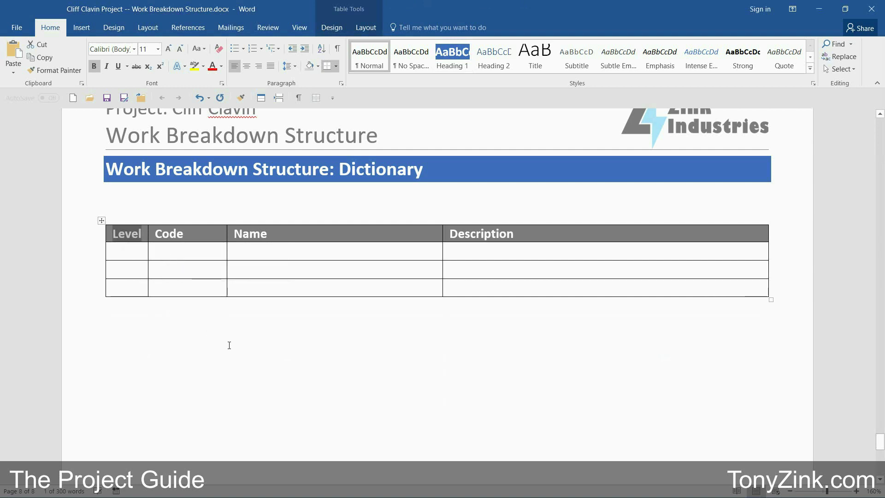
double_click(171, 234)
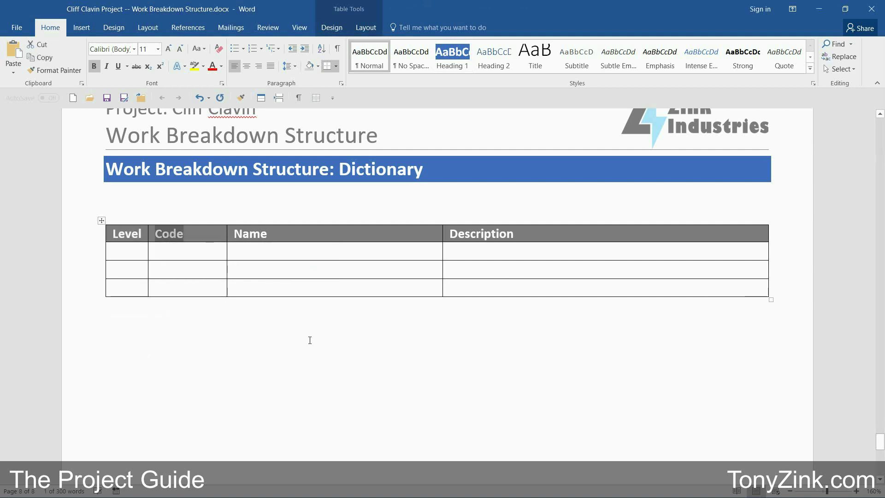
double_click(251, 239)
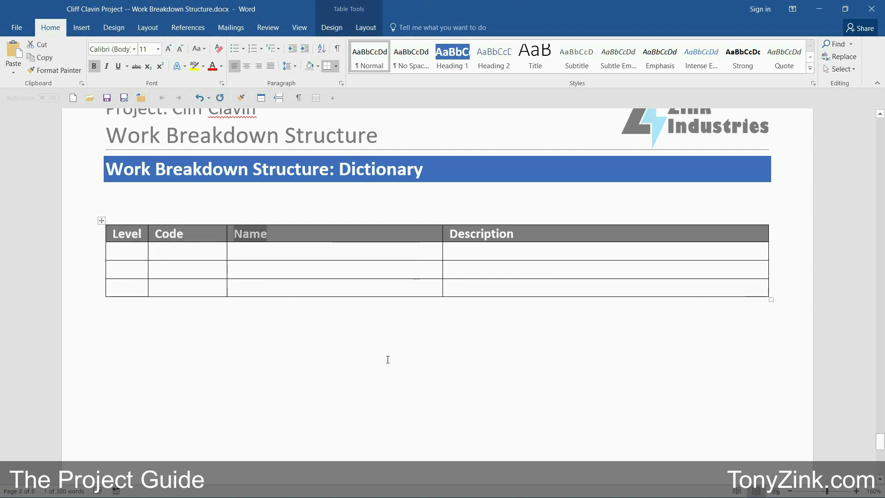
double_click(482, 234)
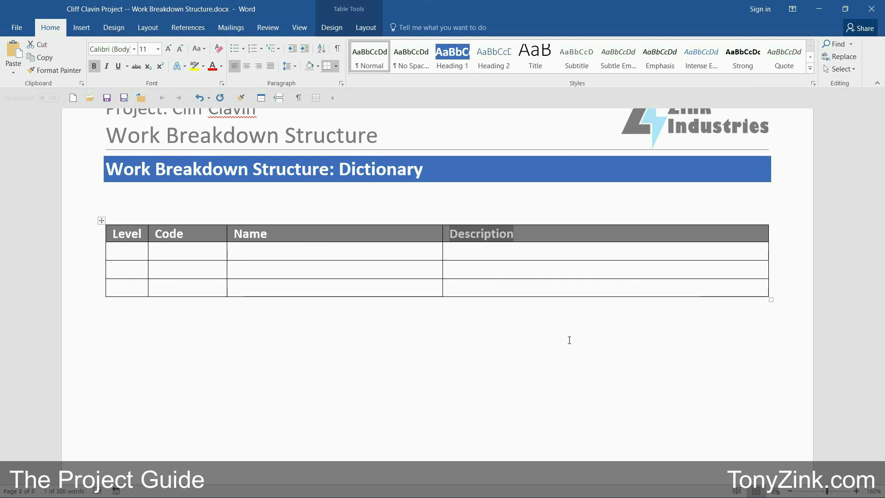
left_click(305, 28)
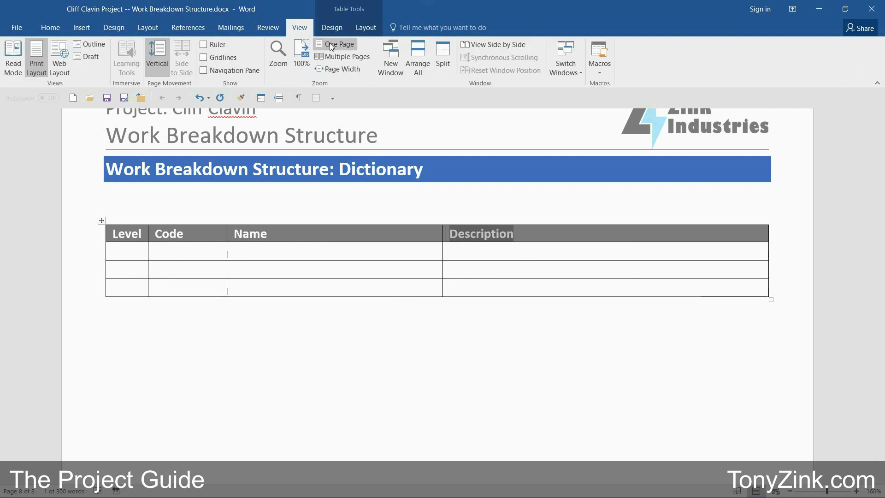
Split the window into two panes and scroll one pane to the coded WBS outline.
left_click(444, 64)
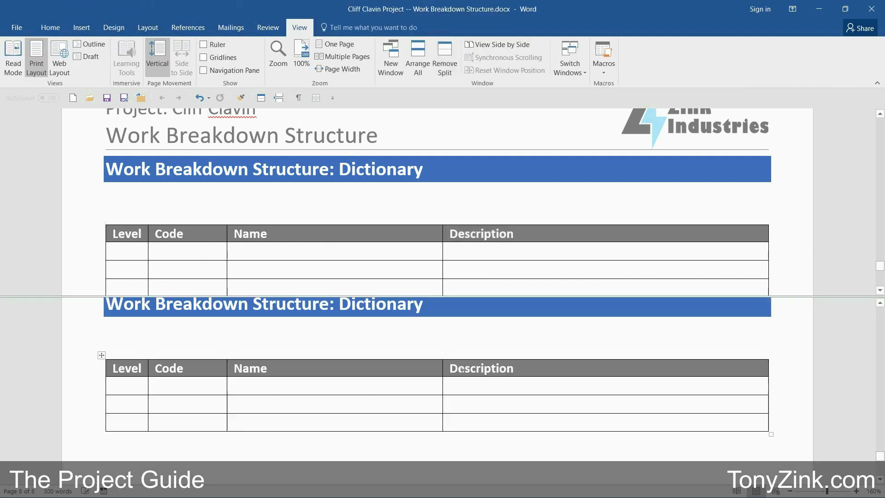
scroll(461, 373, "down", 2)
scroll(370, 195, "up", 6)
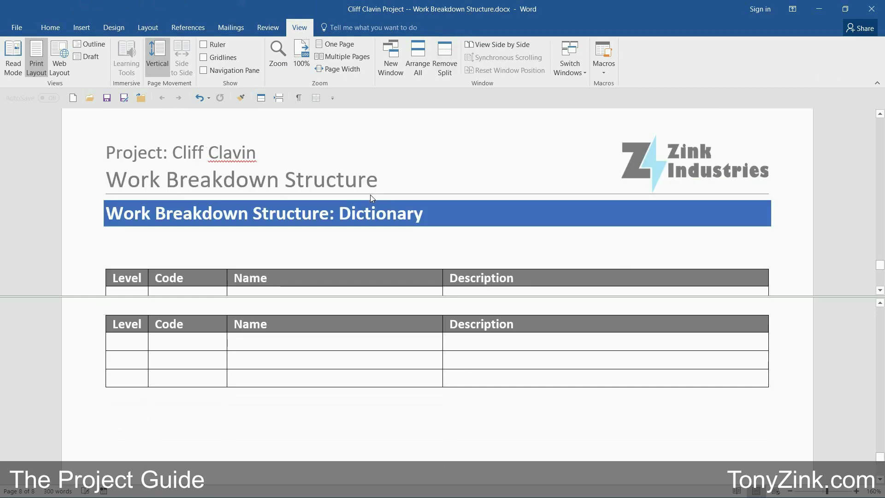
scroll(373, 198, "up", 15)
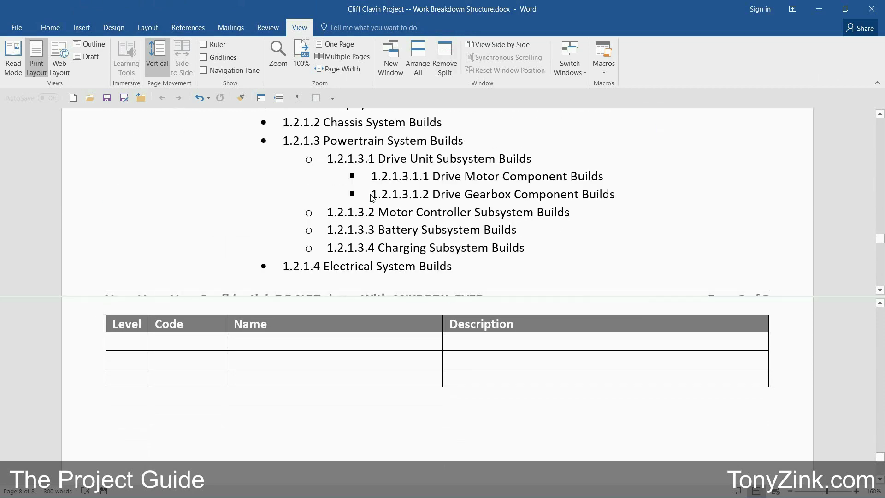
scroll(372, 199, "up", 12)
scroll(372, 198, "down", 3)
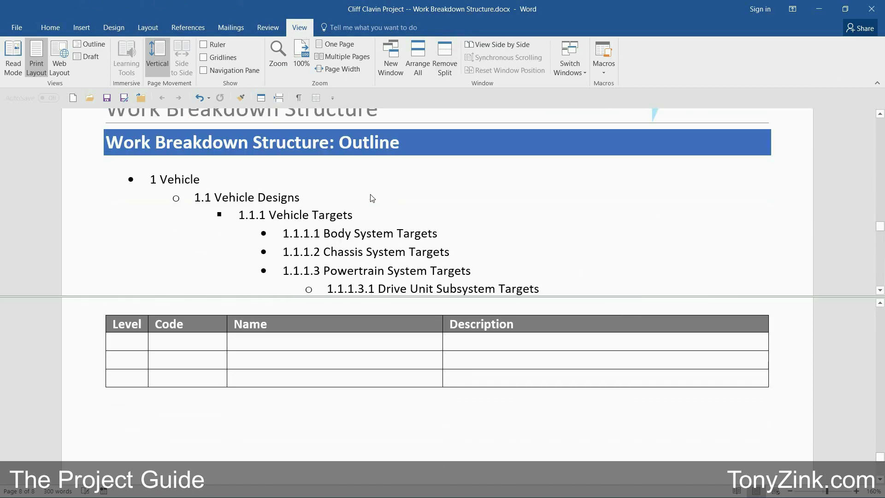
Fill the first row with level 1, code 1, name Vehicle, description 'Overall Vehicle'.
left_click(133, 343)
type("11")
key("Tab")
type("Vehicle")
key("Tab")
type("Overall Vehicle")
Enter row two, 2 / 1.1 Vehicle Designs, 'Designs for Overall Vehicle', and begin row three, 1.1.1 Vehicle Targets.
key("Tab")
type("2")
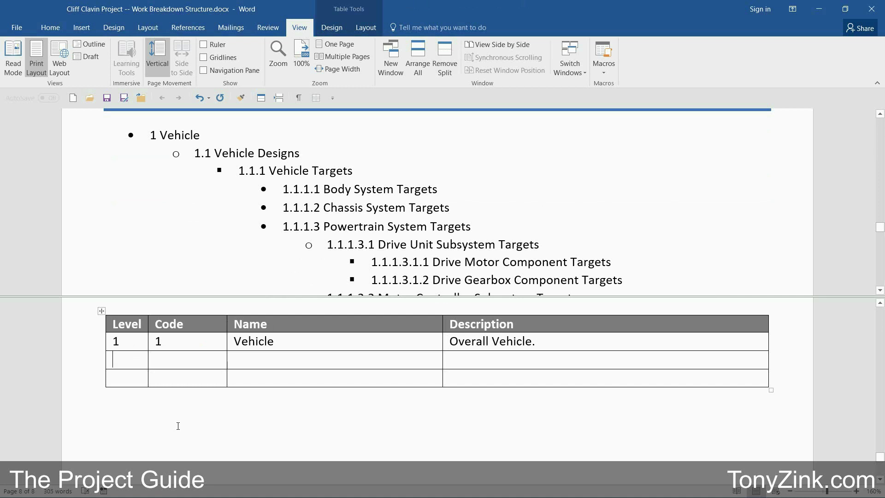
key("Tab")
type("Vehicle Designs")
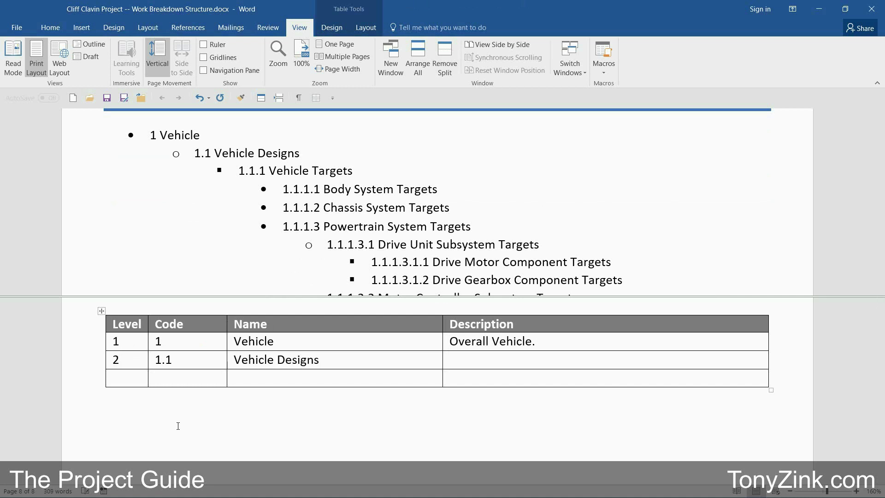
key("Tab")
type("Designs for Overall Vehicle")
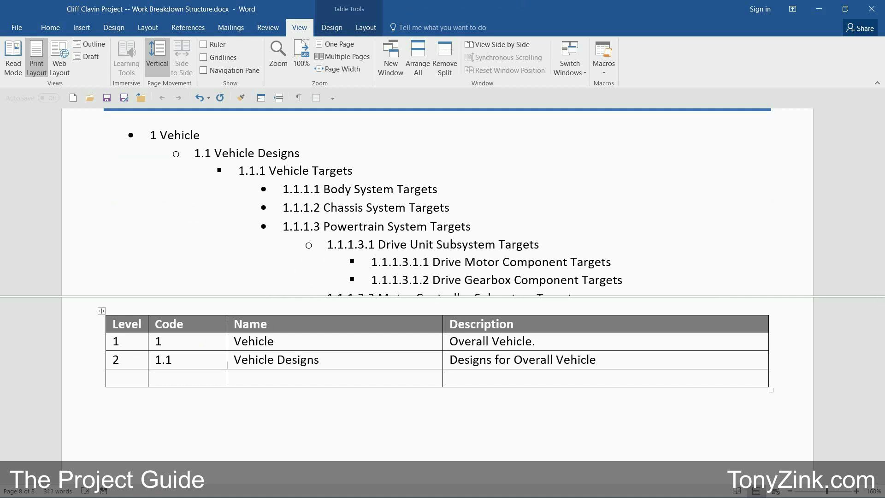
type("1.1.1")
key("Tab")
type("Vehicle TargetsDesign Targe")
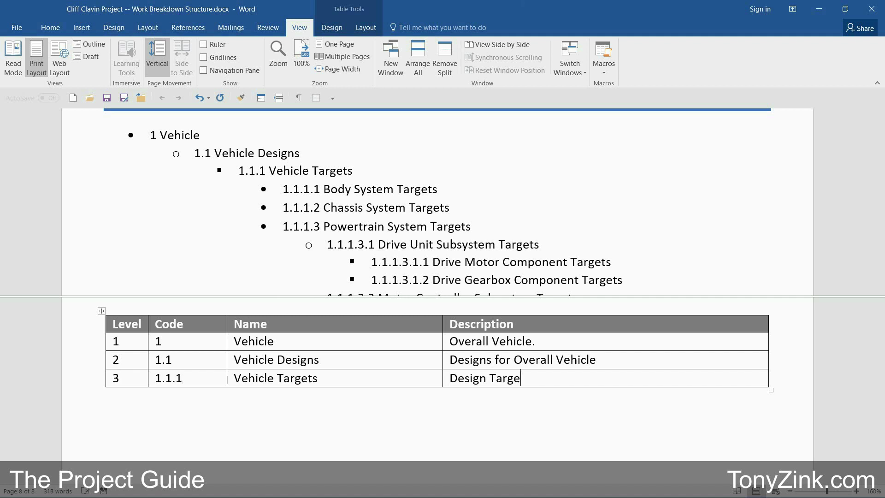
type("ts for Overall Vehicle, such as")
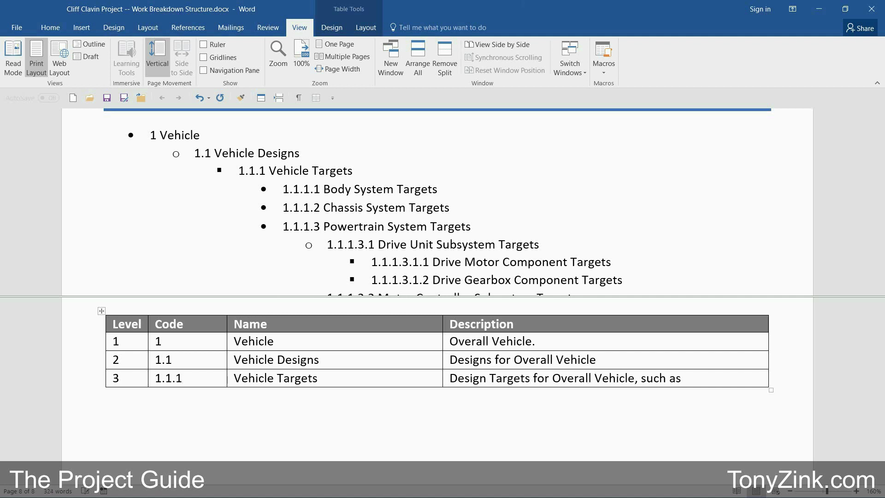
type(" Weight, Cost, and Performance Attributes")
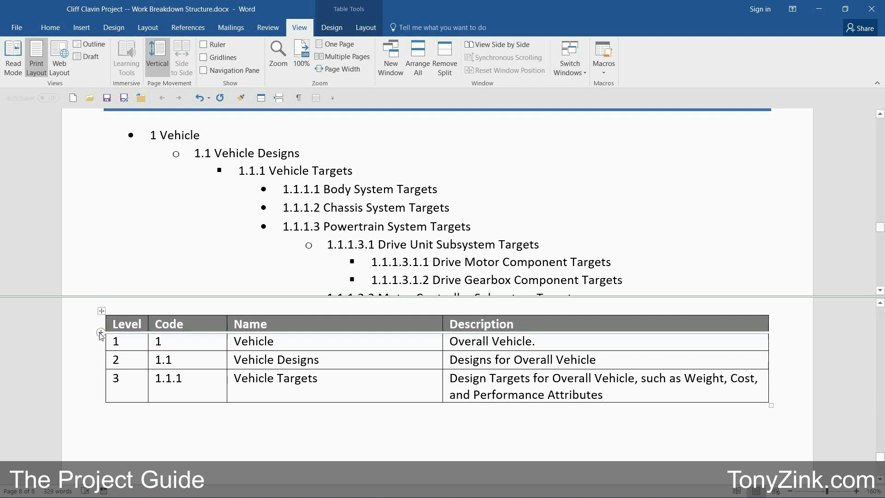
Delete the partly filled dictionary table and paste the completed table in its place.
left_click(102, 311)
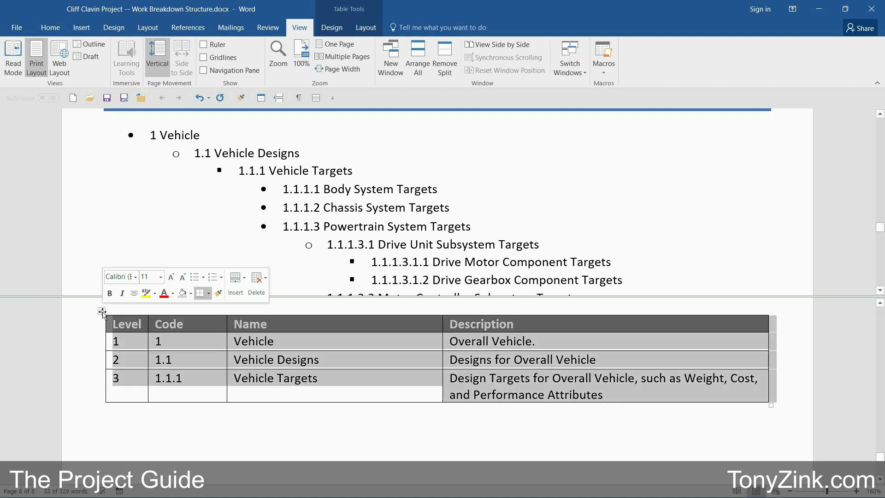
right_click(102, 313)
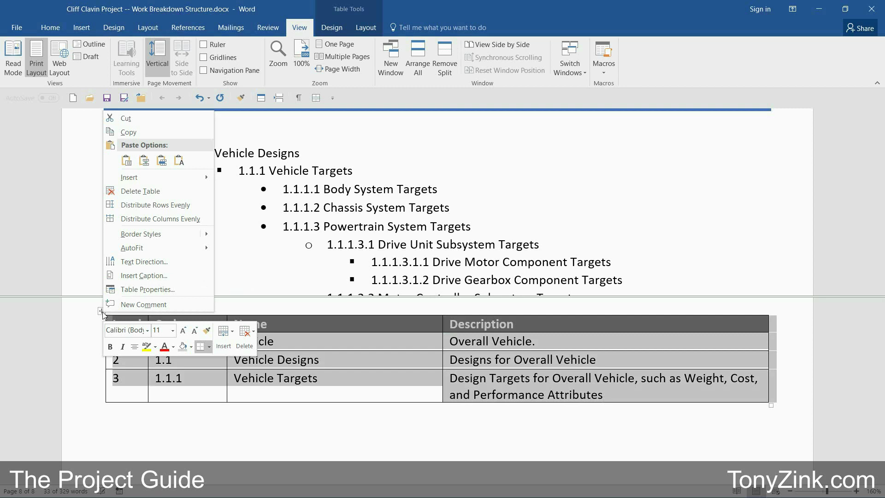
left_click(141, 191)
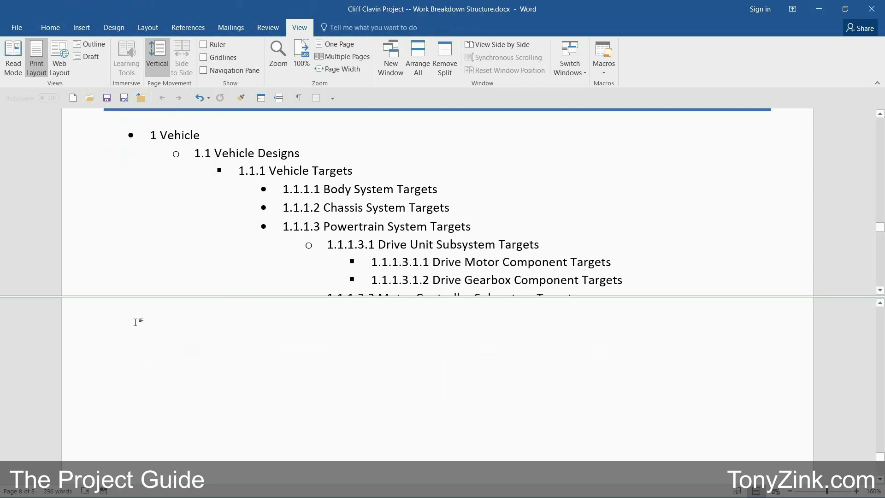
key("ctrl+v")
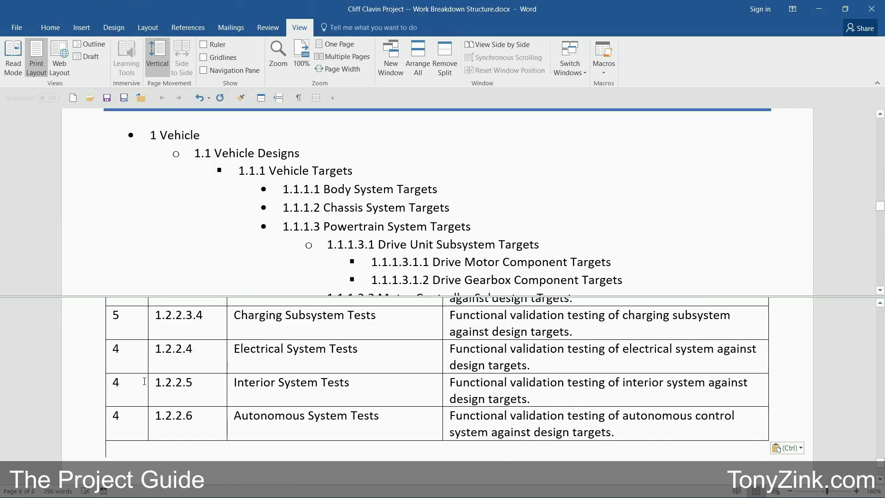
Remove the window split and scroll up to the dictionary table's heading.
left_click_drag(138, 299, 134, 108)
scroll(159, 285, "up", 20)
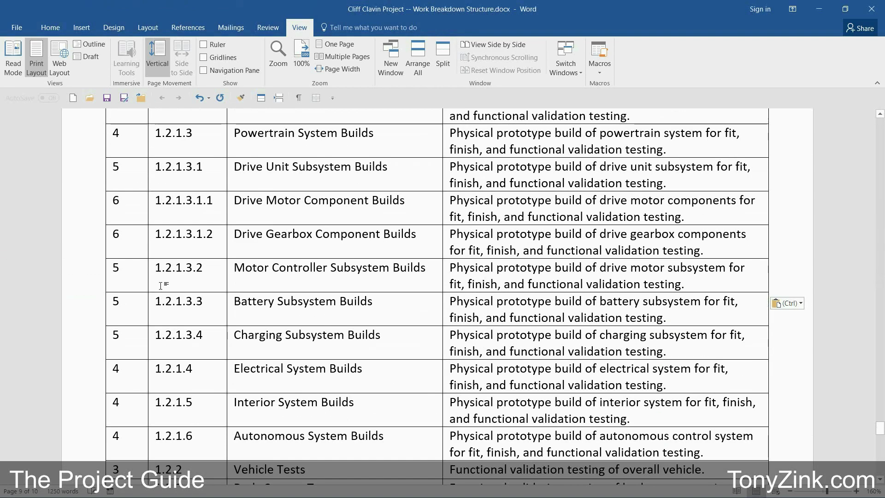
scroll(163, 286, "up", 15)
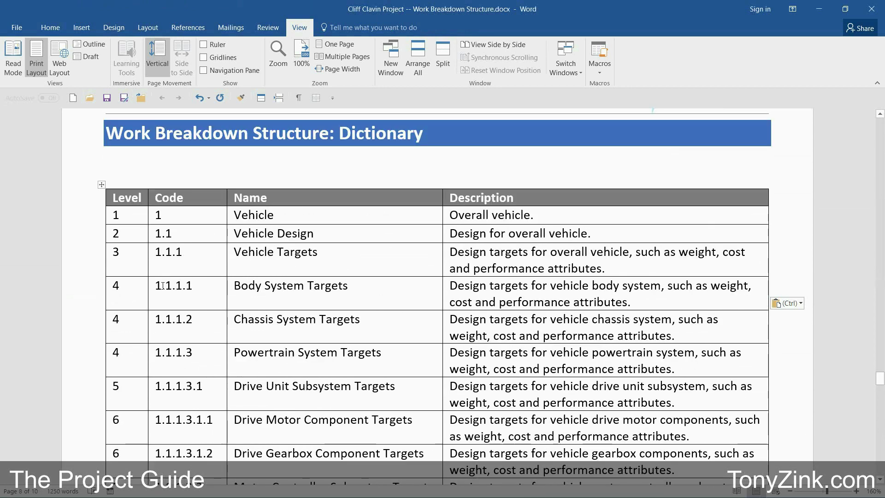
Review the rows from Vehicle through Powertrain System Targets by selecting each, then deselect.
left_click(74, 218)
left_click(76, 234)
left_click(81, 258)
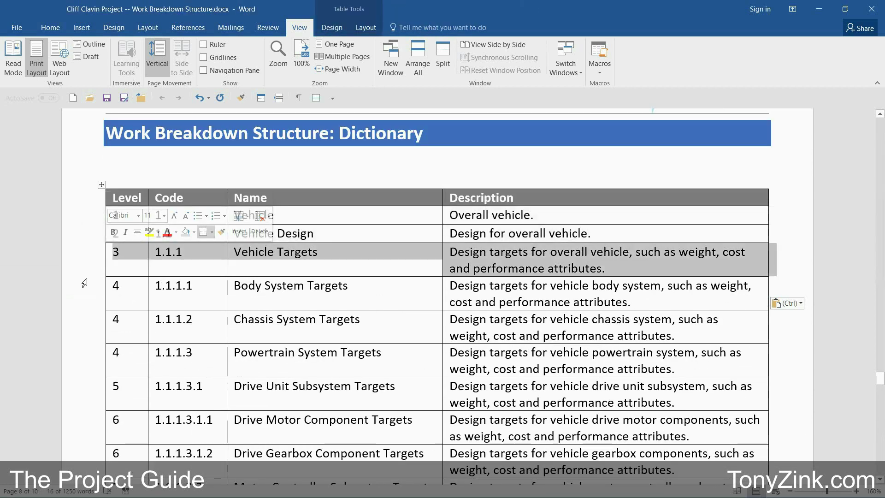
left_click(83, 288)
left_click(89, 335)
left_click(88, 360)
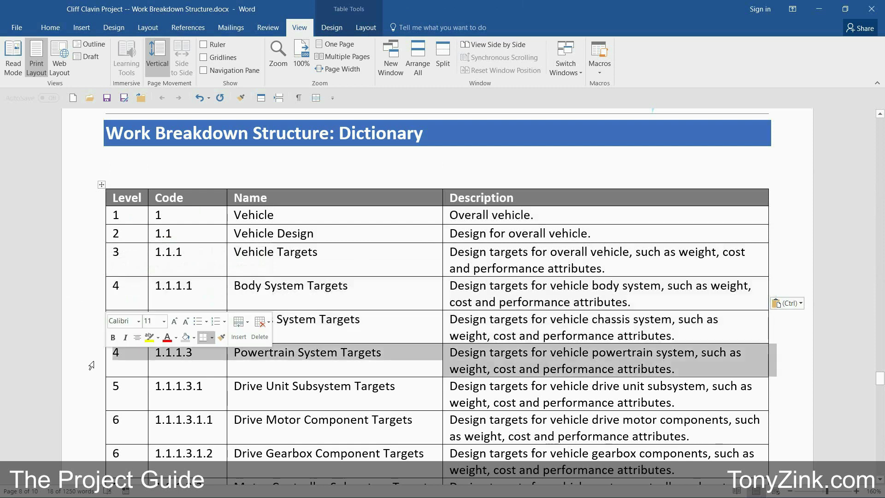
left_click(226, 169)
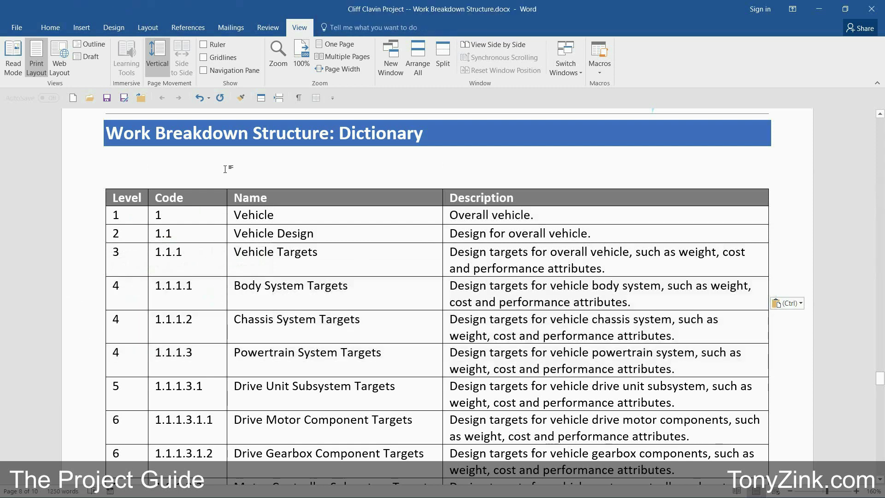